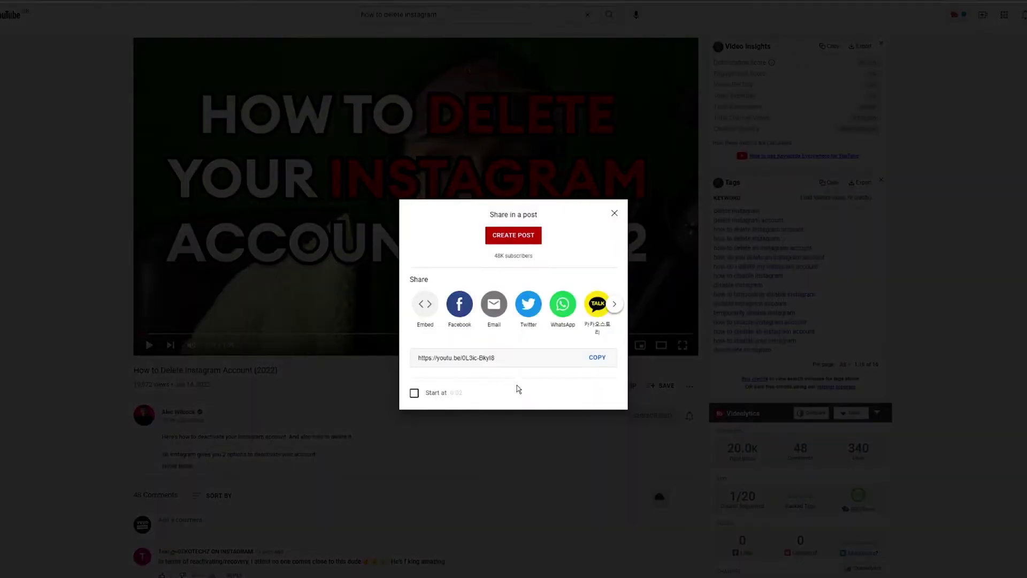
Show the YouTube video's iframe embed code and toggle the 0:02 start time on, then off
{"action": "left_click", "coordinate": [408, 311]}
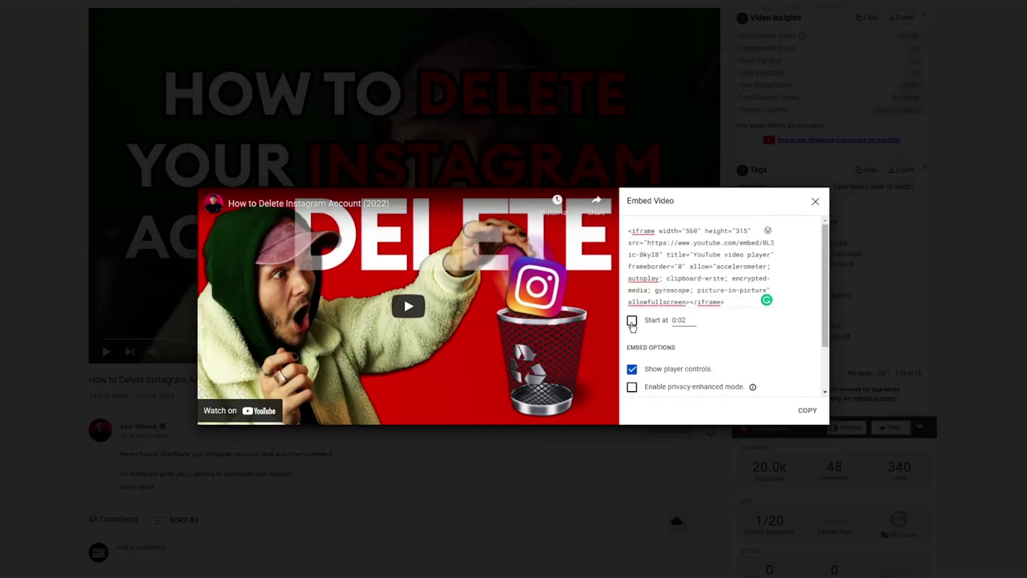
{"action": "left_click", "coordinate": [632, 321]}
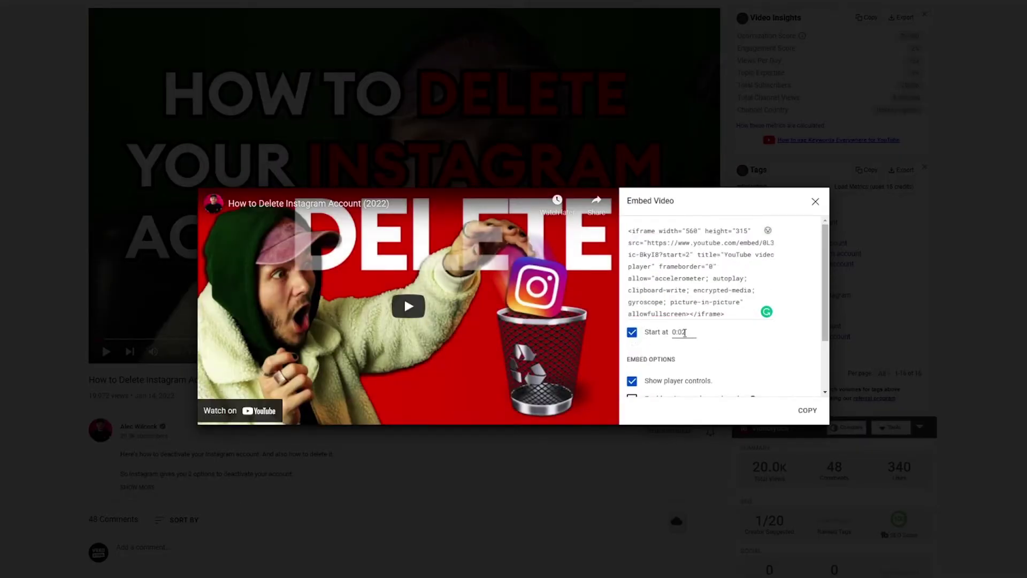
{"action": "left_click", "coordinate": [632, 334]}
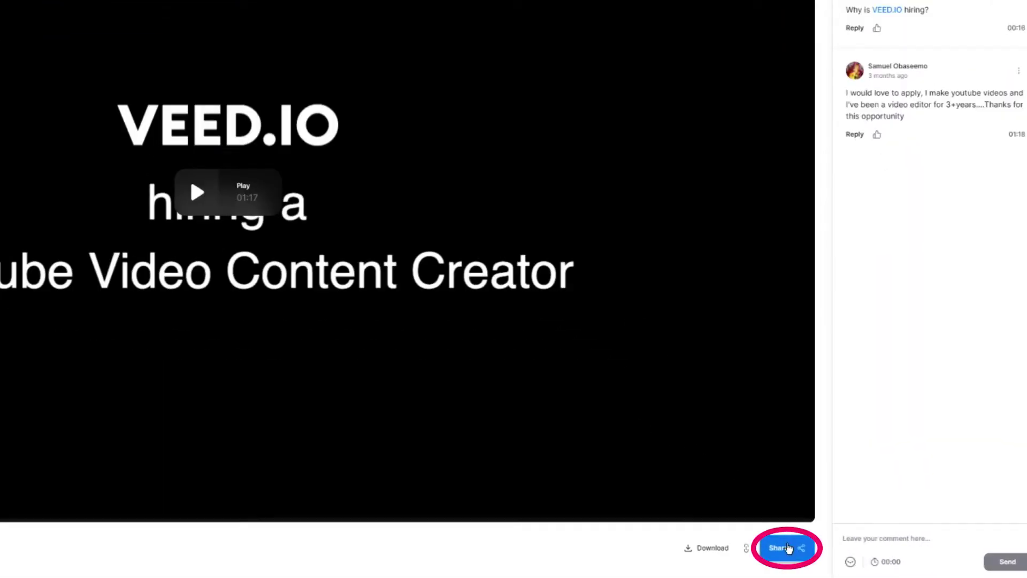
Show the Embed tab of VEED.IO's Share panel for the YouTube Video Content Creator video
{"action": "left_click", "coordinate": [788, 549]}
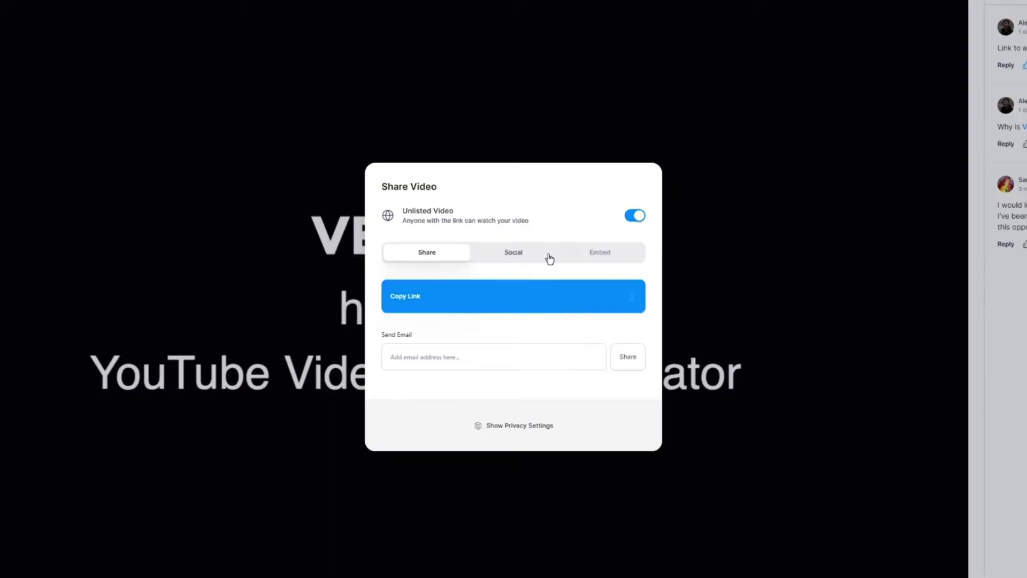
{"action": "left_click", "coordinate": [598, 254]}
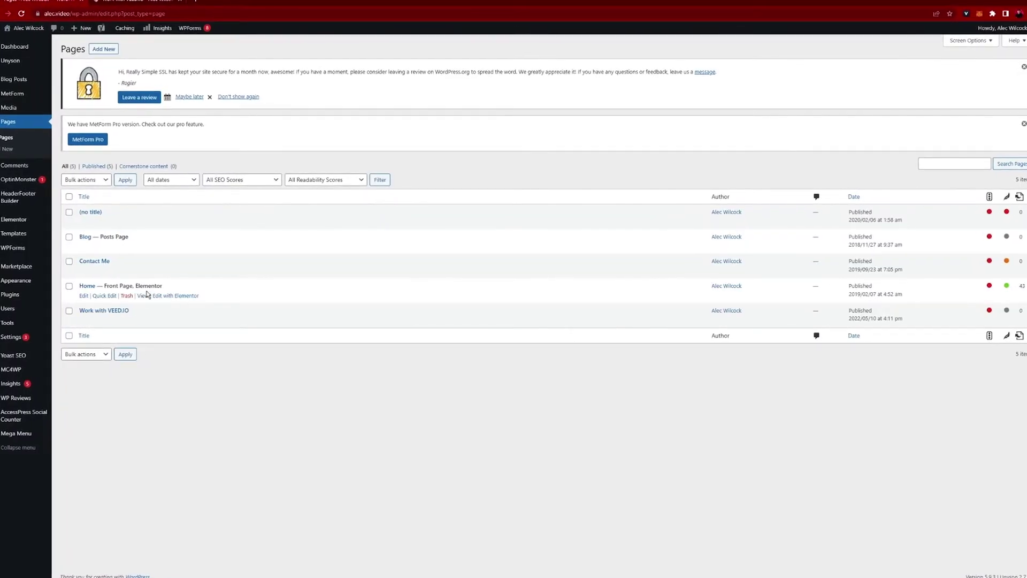
Open the 'Work with VEED.IO' page for editing and paste the VEED.IO video link into it
{"action": "left_click", "coordinate": [97, 311]}
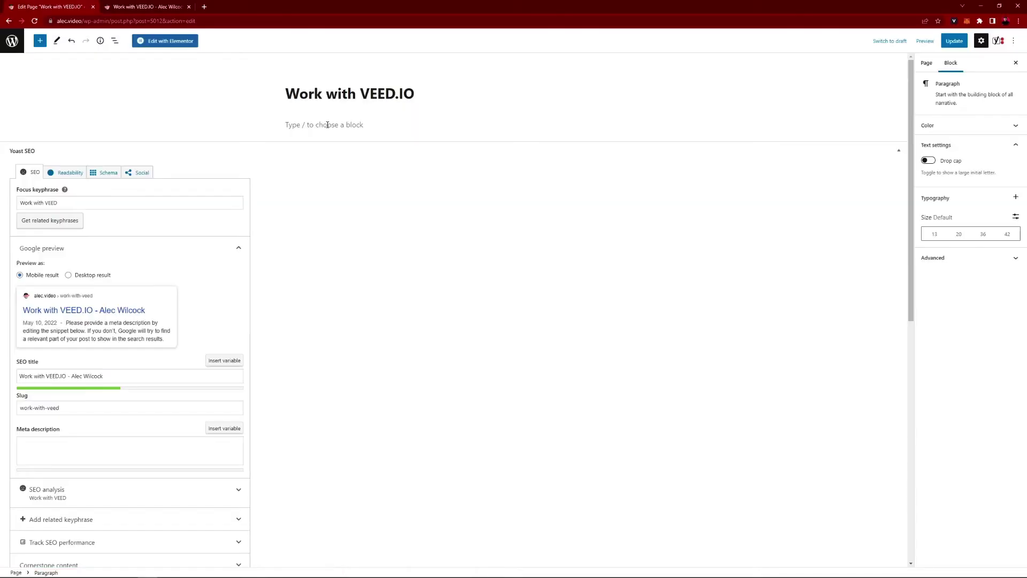
{"action": "key", "text": "ctrl+v"}
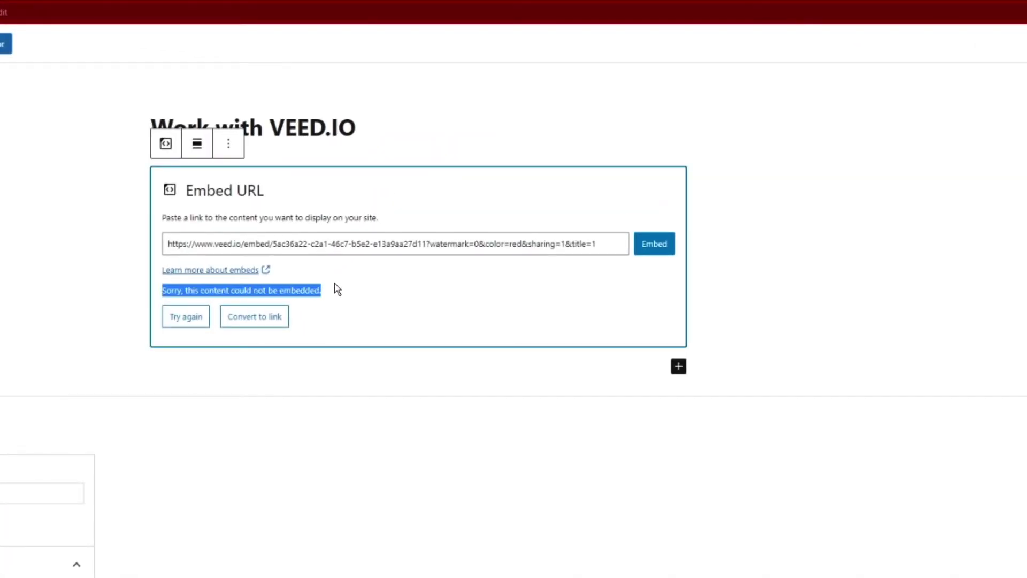
Remove the failed embed block and paste the VEED.IO iframe code into a Custom HTML block
{"action": "left_click", "coordinate": [337, 104]}
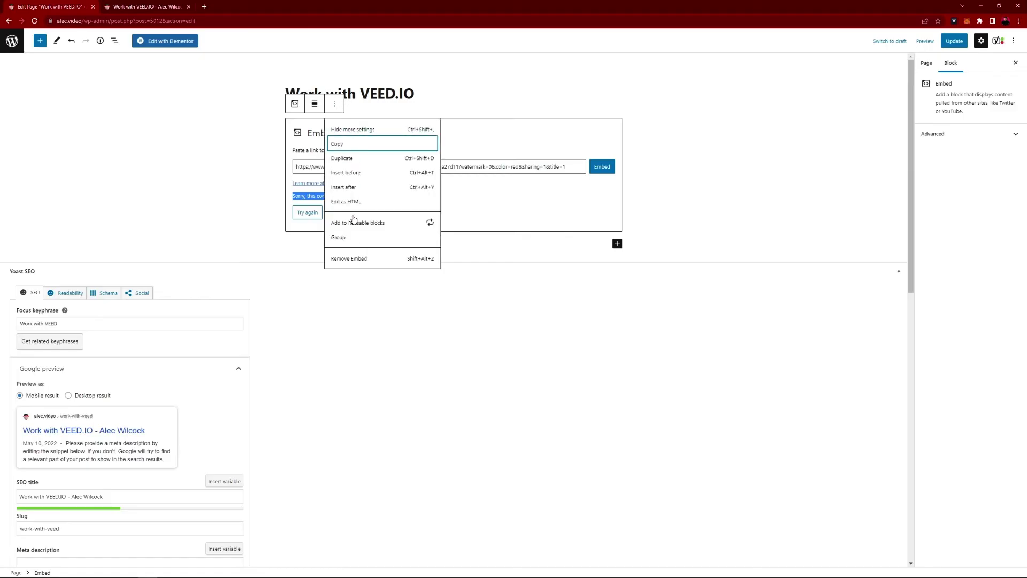
{"action": "left_click", "coordinate": [357, 259]}
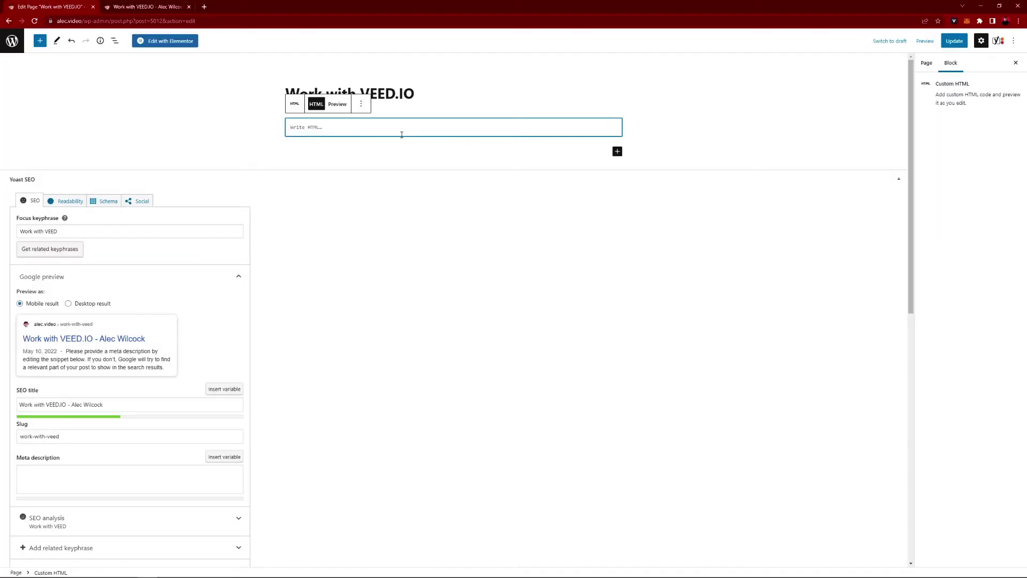
{"action": "key", "text": "ctrl+v"}
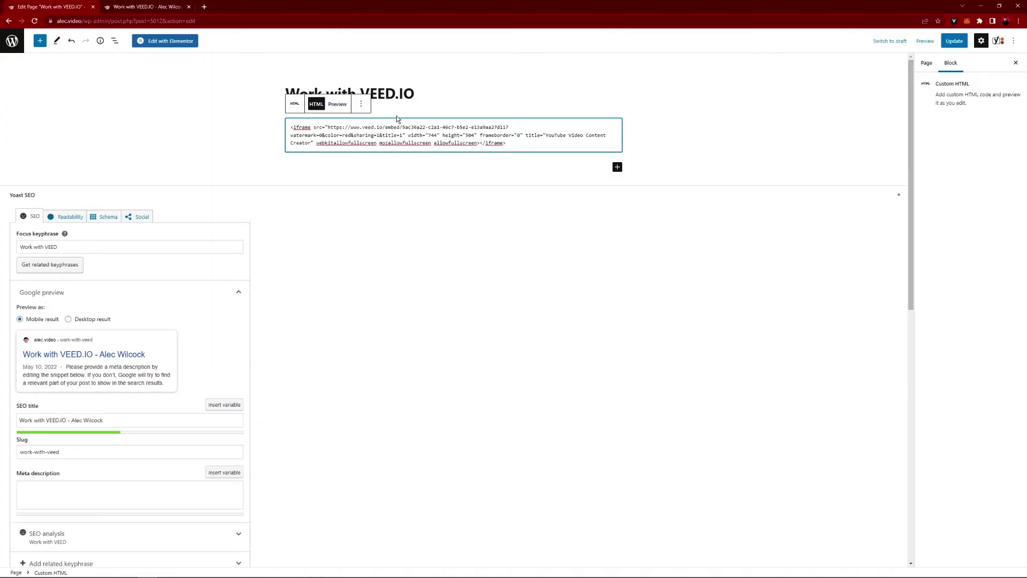
Preview the rendered VEED.IO player, return to the HTML code, and view the live page
{"action": "left_click", "coordinate": [337, 105]}
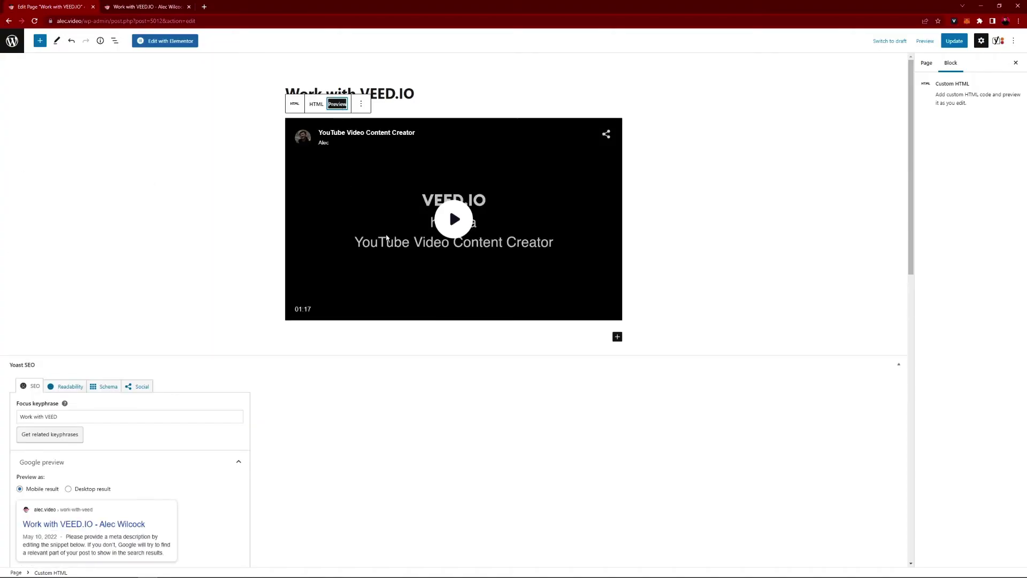
{"action": "left_click", "coordinate": [316, 104]}
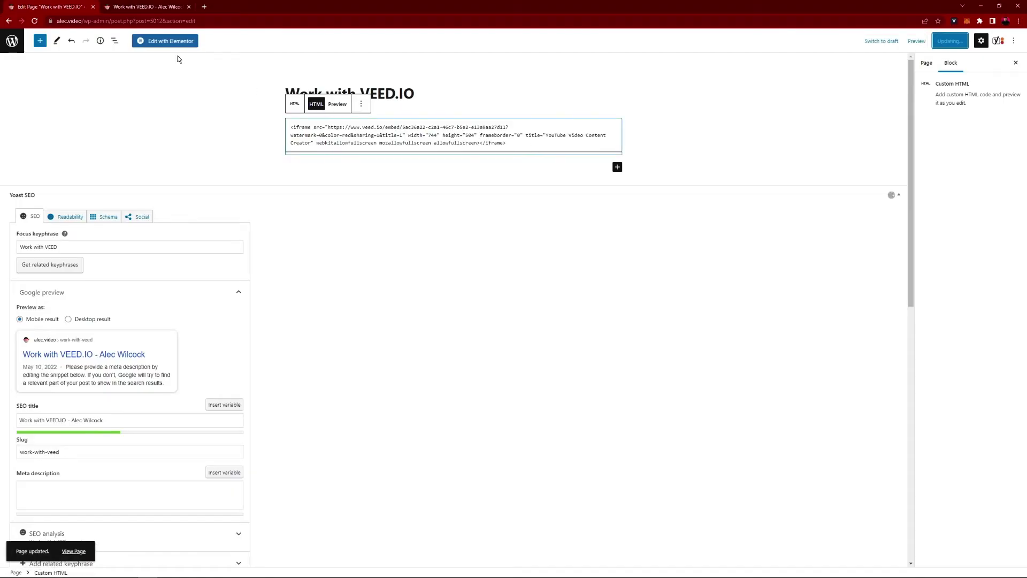
{"action": "left_click", "coordinate": [148, 10]}
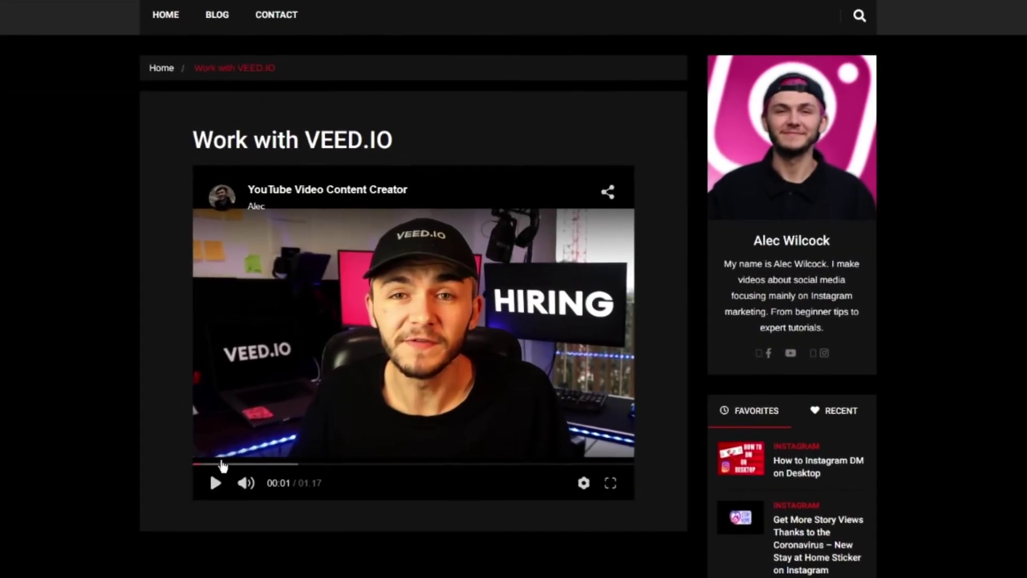
{"action": "left_click", "coordinate": [333, 406]}
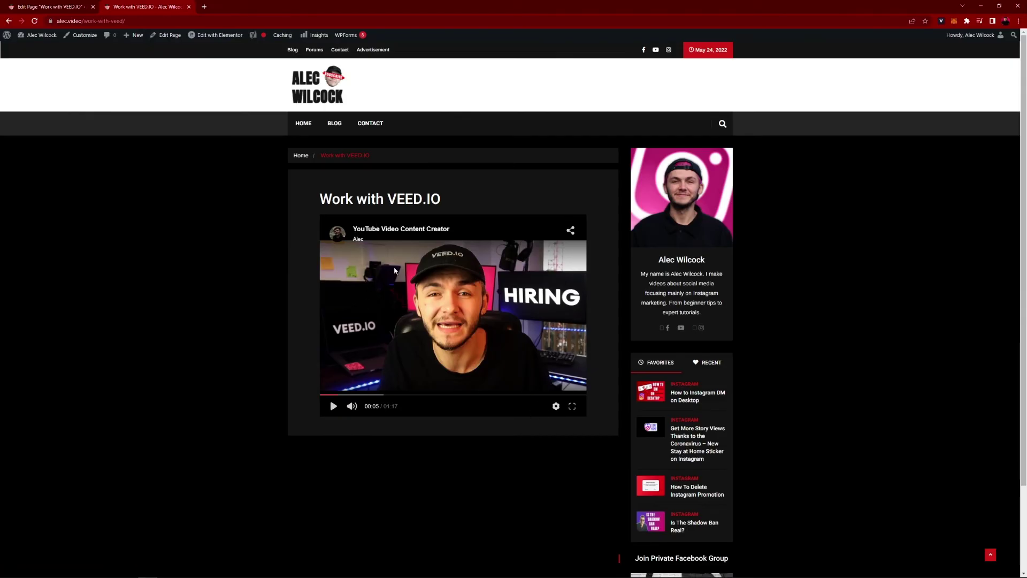
Open the video's veed.io page from the embedded player's title and pause playback at 0:18
{"action": "left_click", "coordinate": [402, 234]}
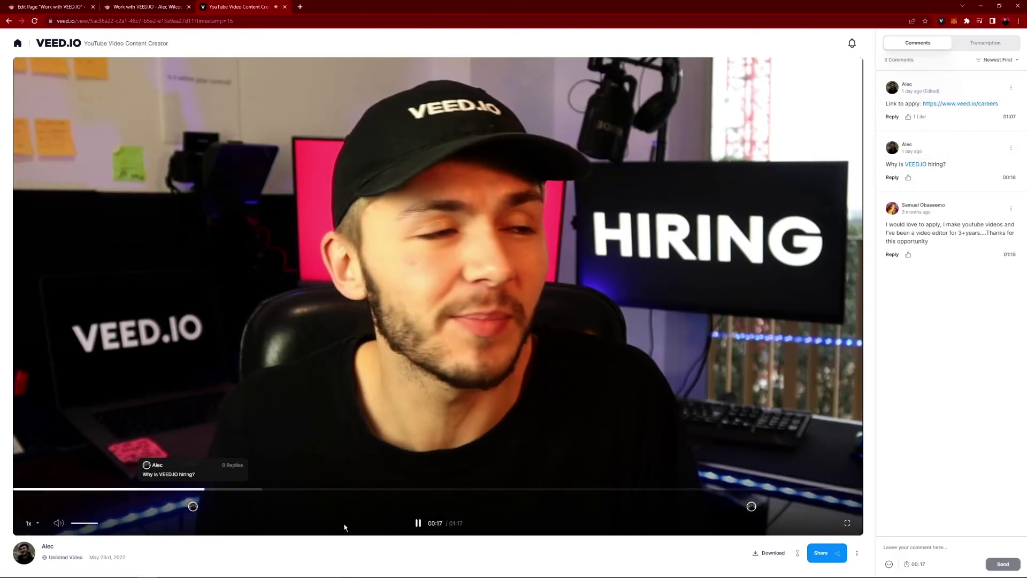
{"action": "left_click", "coordinate": [405, 480]}
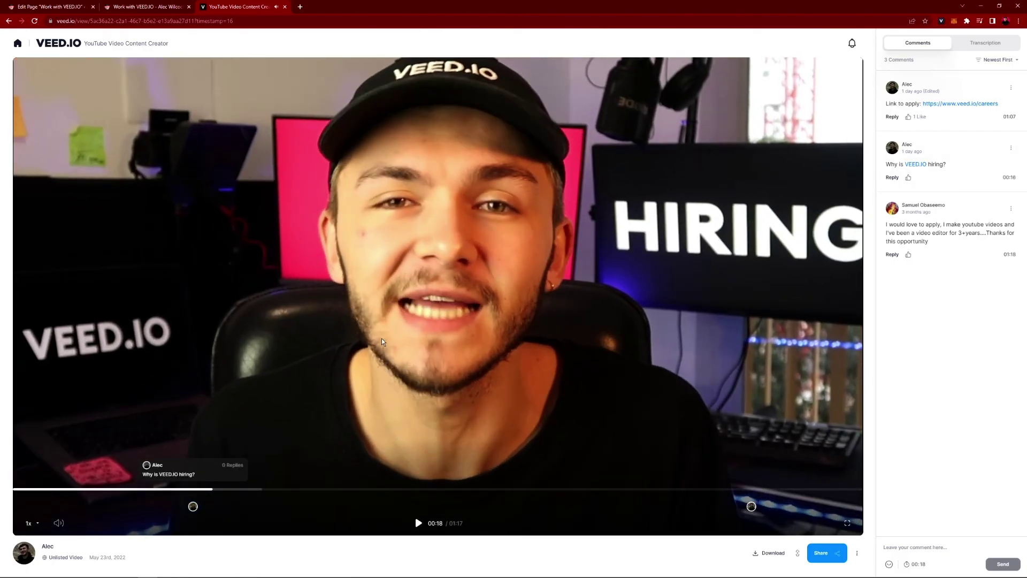